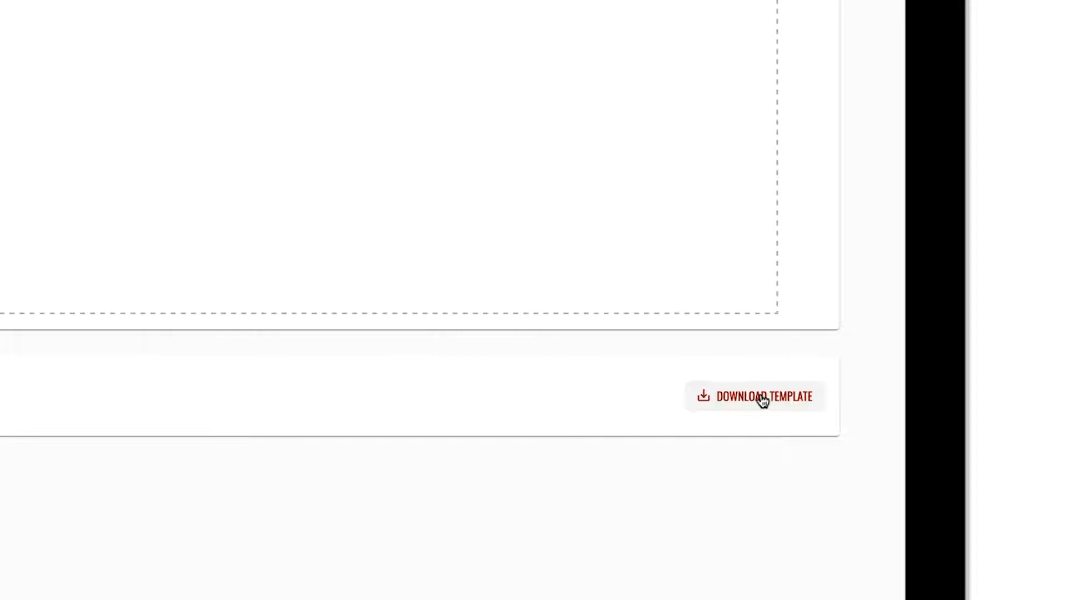
Download the import template and import My Jobs Import Template.xlsx as the jobs file.
click(762, 398)
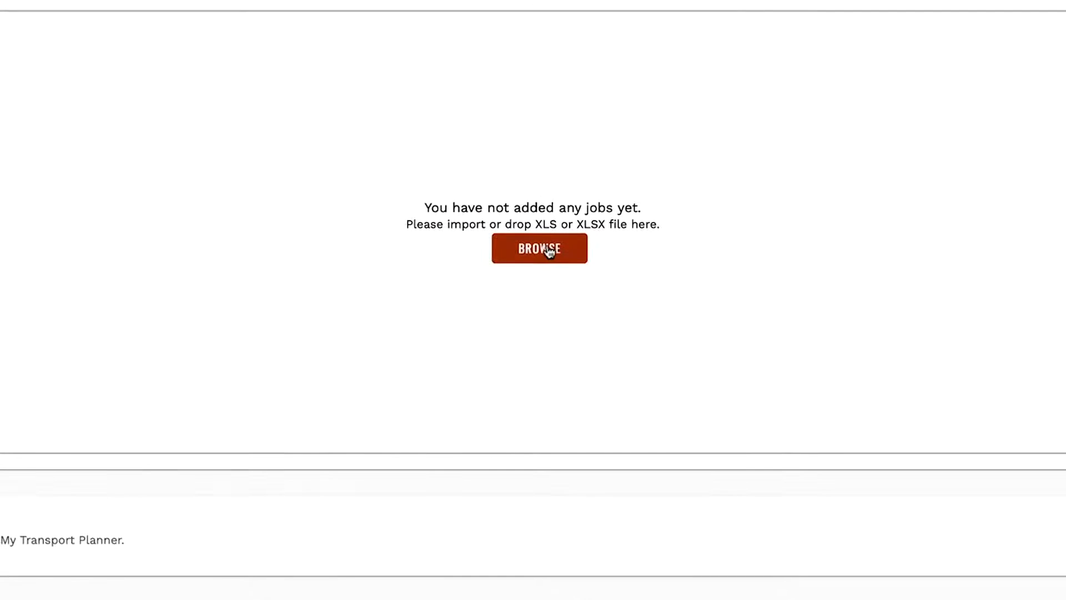
click(545, 251)
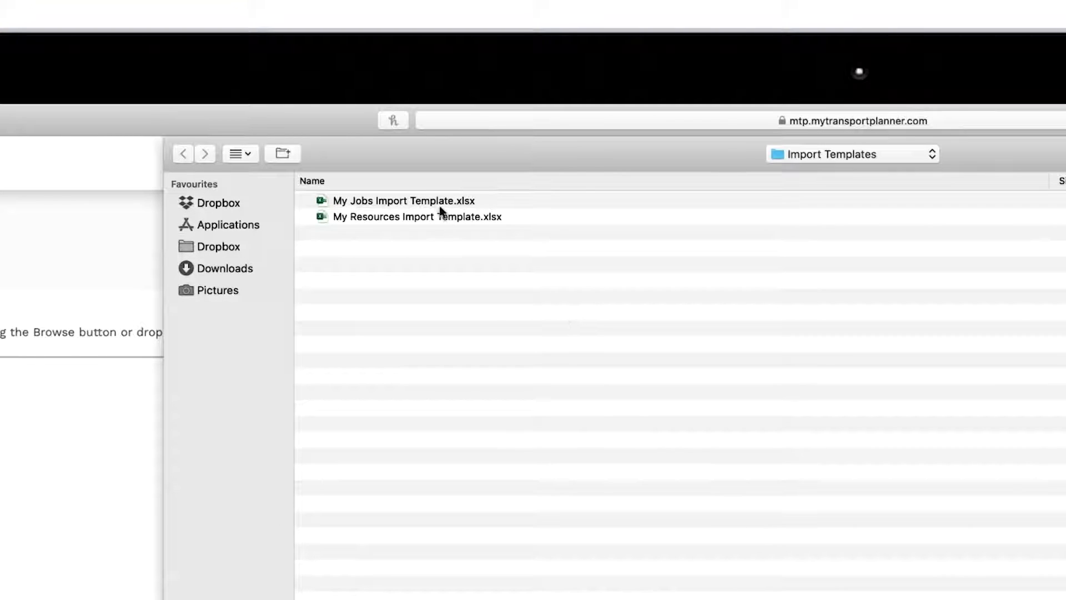
click(438, 203)
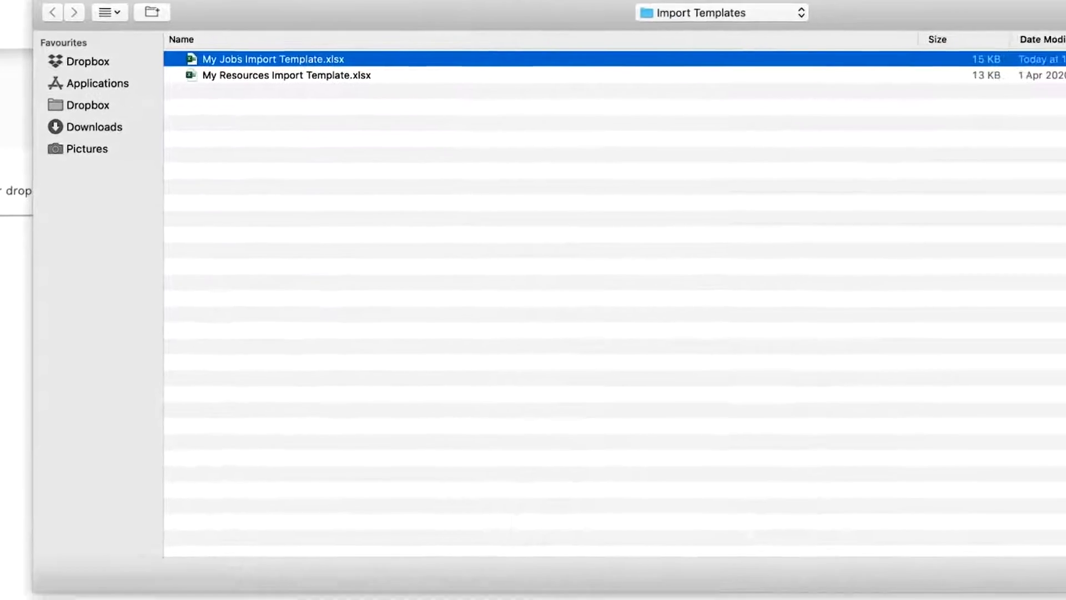
key(Return)
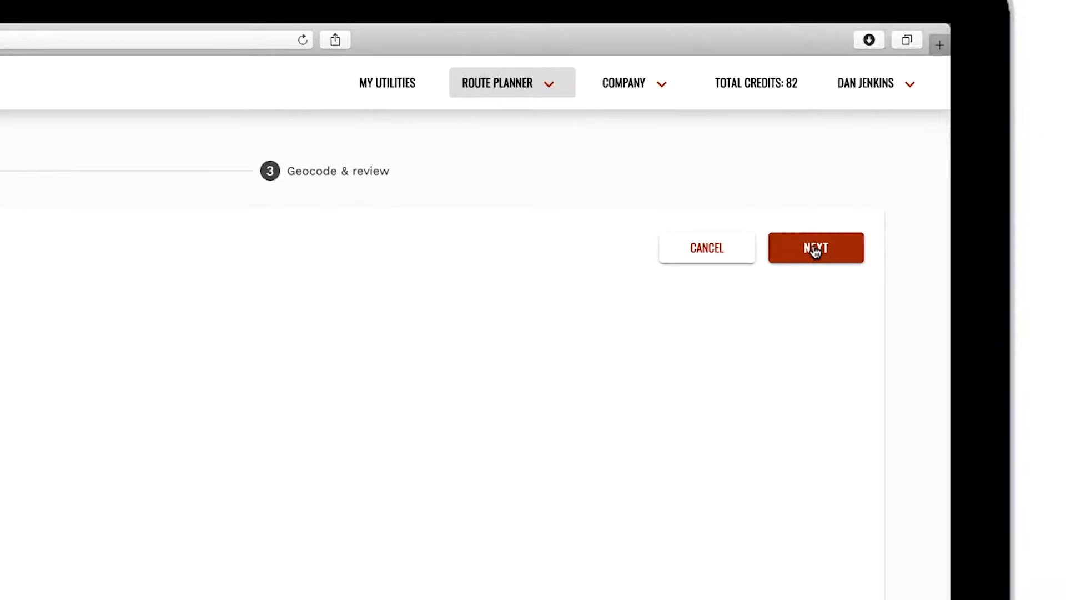
Proceed to field mapping and map the Work No column to Job number.
click(814, 250)
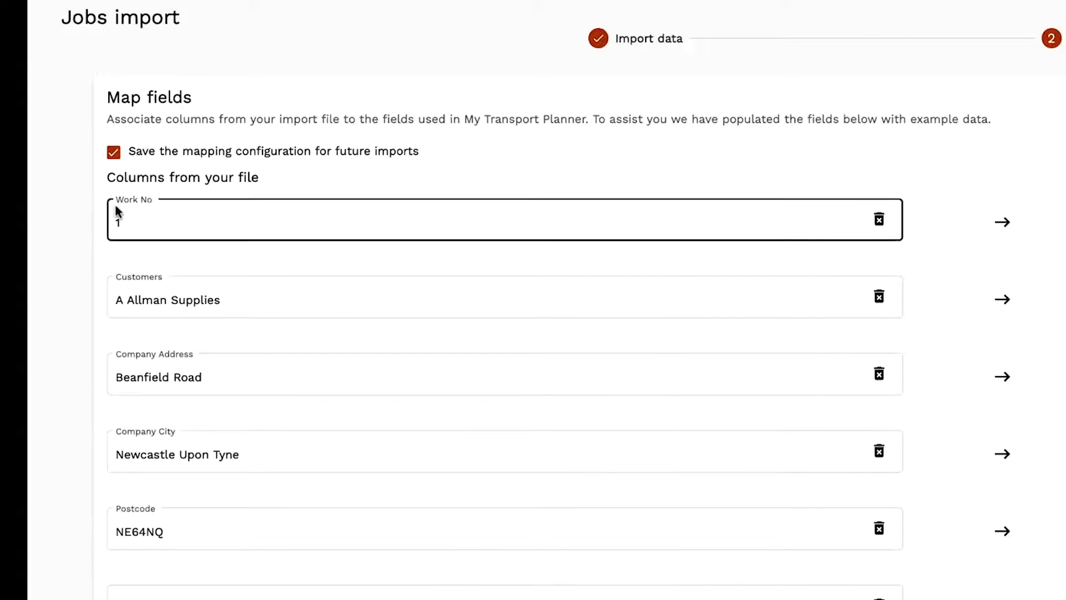
click(281, 226)
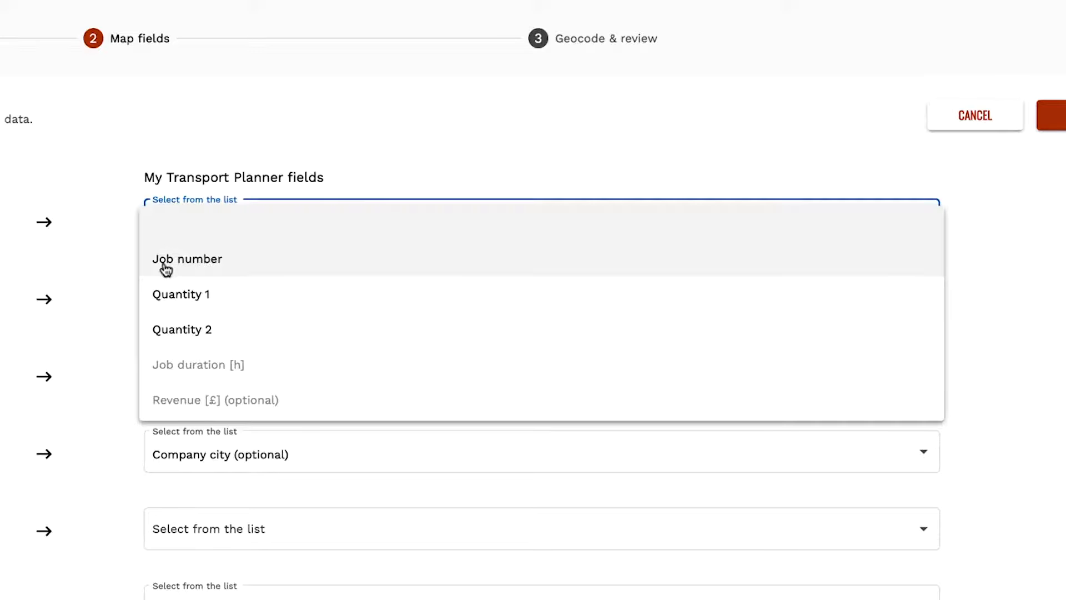
click(114, 260)
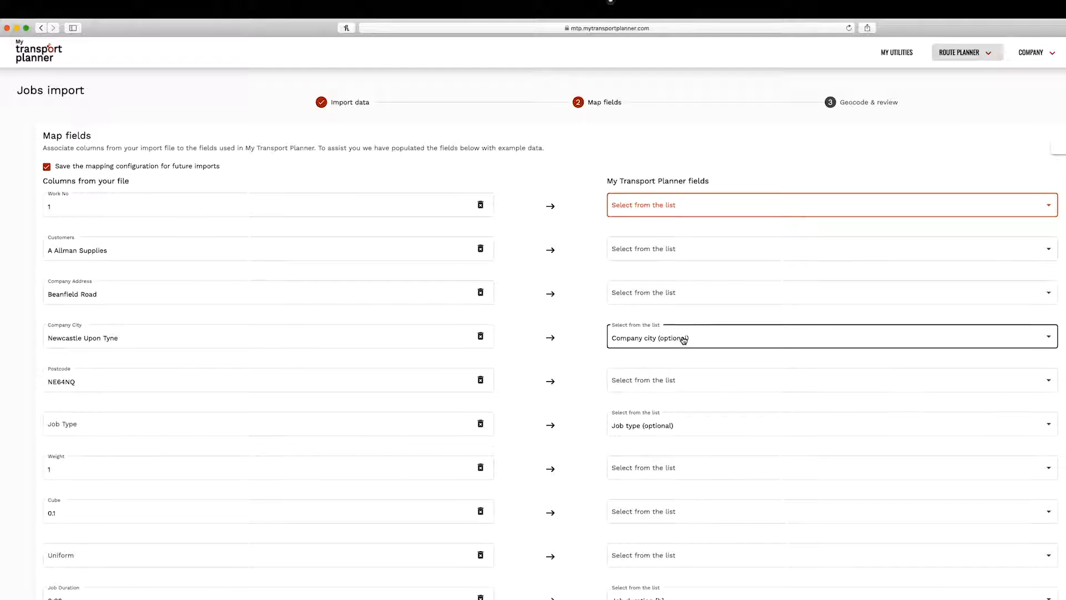
click(657, 212)
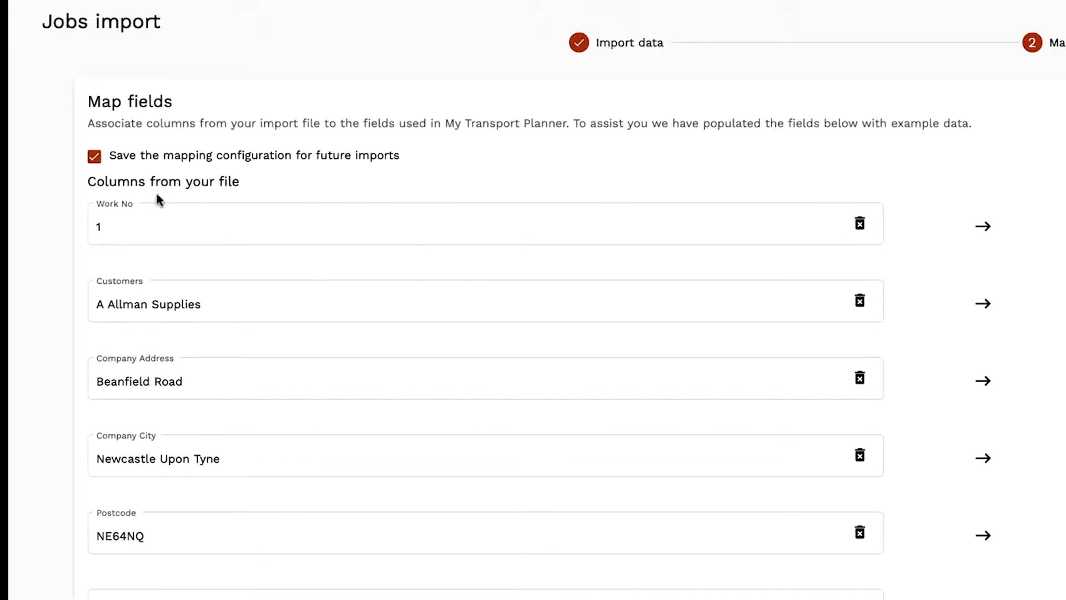
click(187, 228)
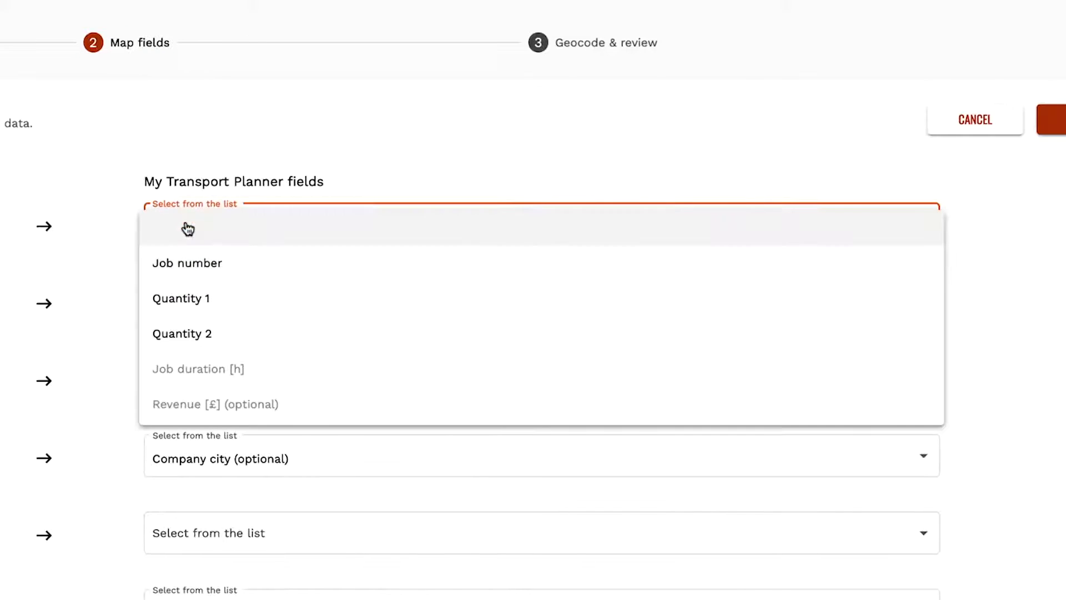
click(193, 263)
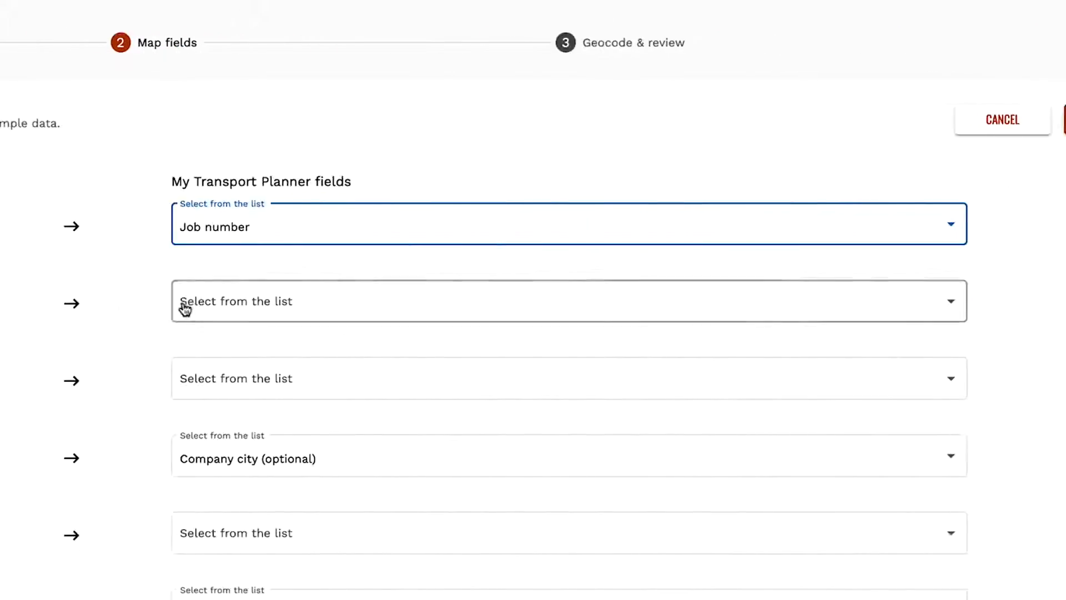
Map the Customers column to Company name.
click(185, 309)
scroll(202, 347, down, 2)
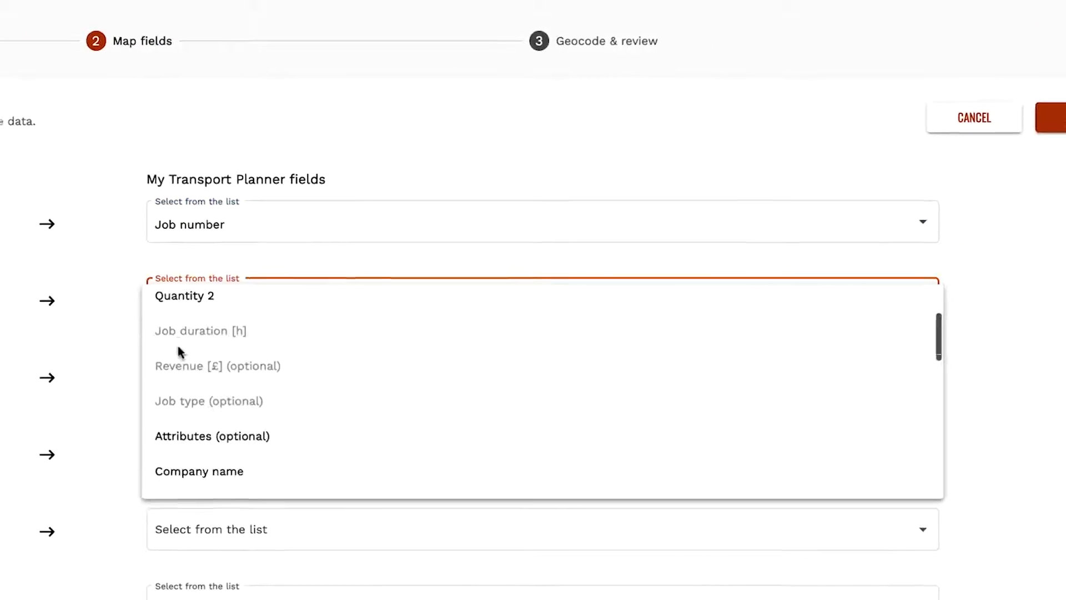
scroll(178, 347, down, 2)
click(185, 399)
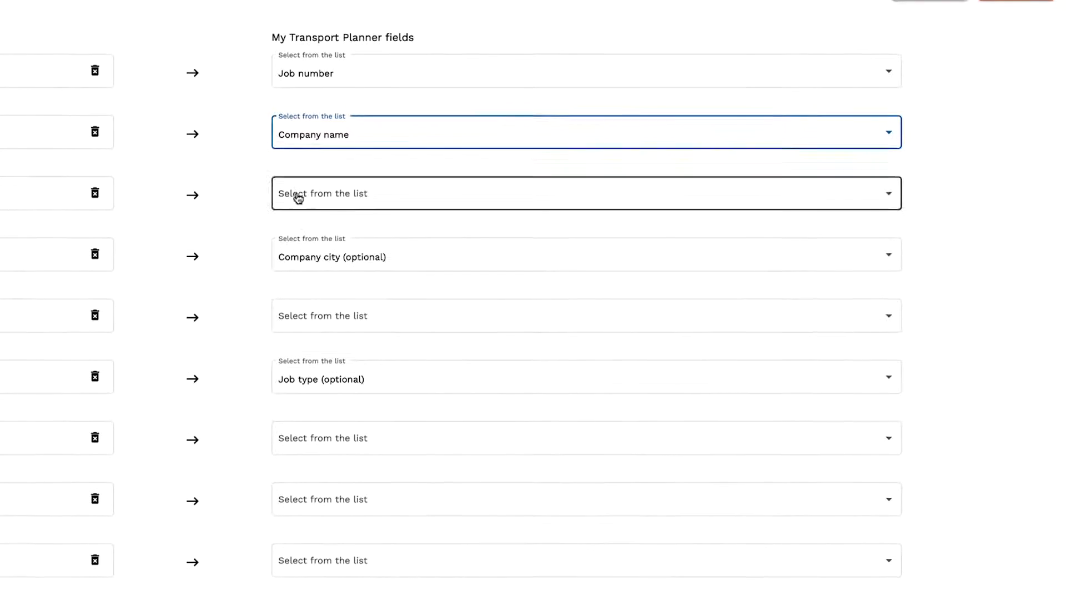
Map Company Address to Company address line 1 (optional) and Postcode to Company postcode.
click(299, 198)
scroll(305, 240, down, 3)
click(306, 250)
click(307, 318)
scroll(310, 374, down, 3)
click(312, 389)
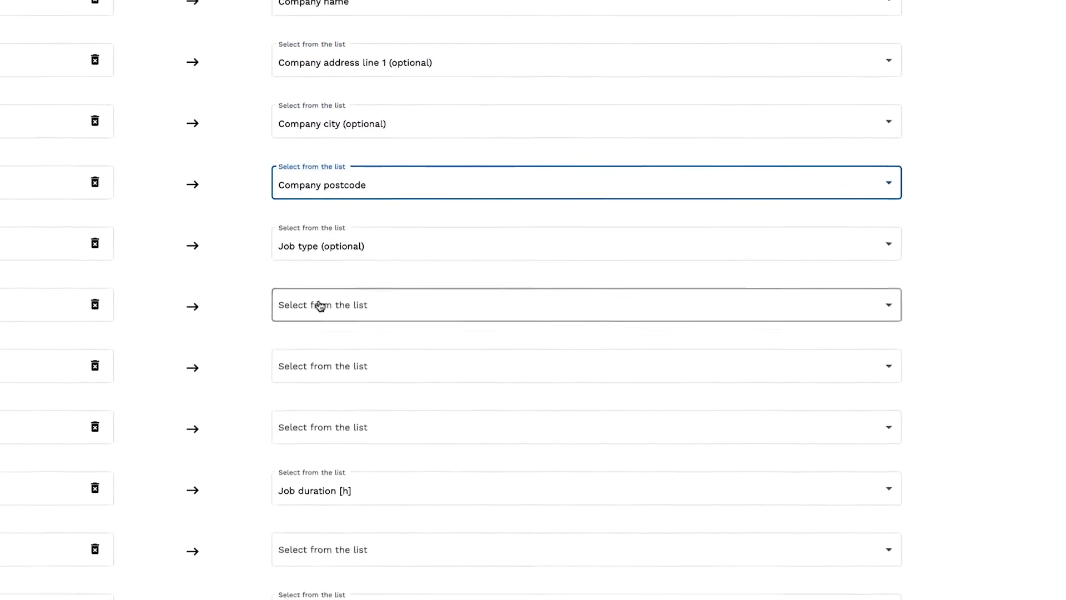
Map the Weight column to Quantity 1 and the Cube column to Quantity 2.
click(320, 306)
click(325, 366)
click(326, 369)
click(326, 450)
click(332, 541)
Map Characteristics to Attributes (optional), Revenue to Revenue [£], and the time window columns to Time Window No1 Open and Close.
scroll(332, 488, down, 3)
click(318, 432)
scroll(317, 429, down, 4)
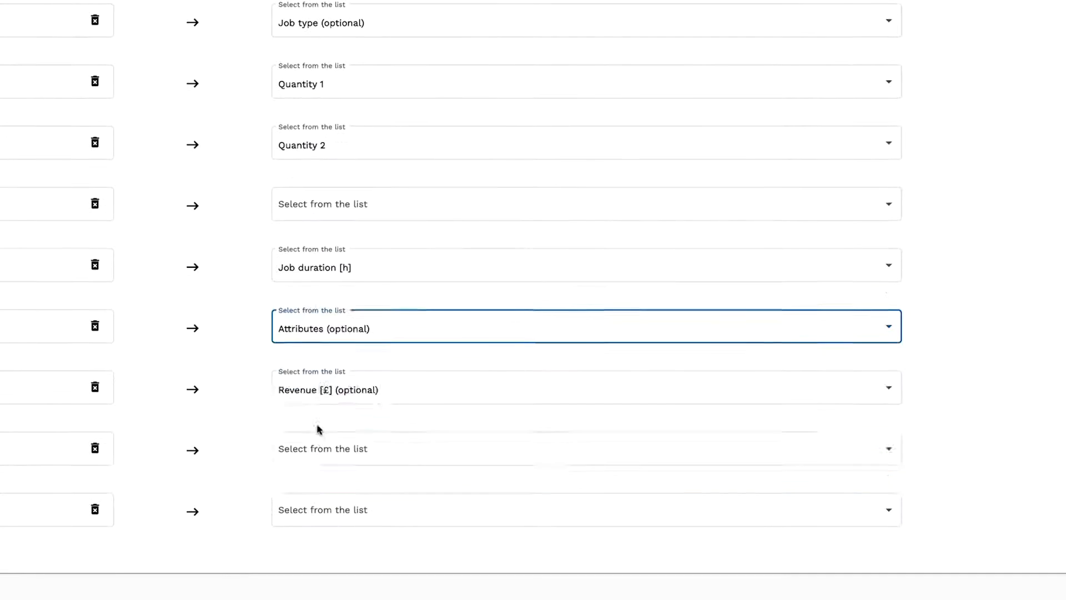
scroll(318, 428, down, 4)
click(319, 430)
click(322, 507)
scroll(325, 478, down, 2)
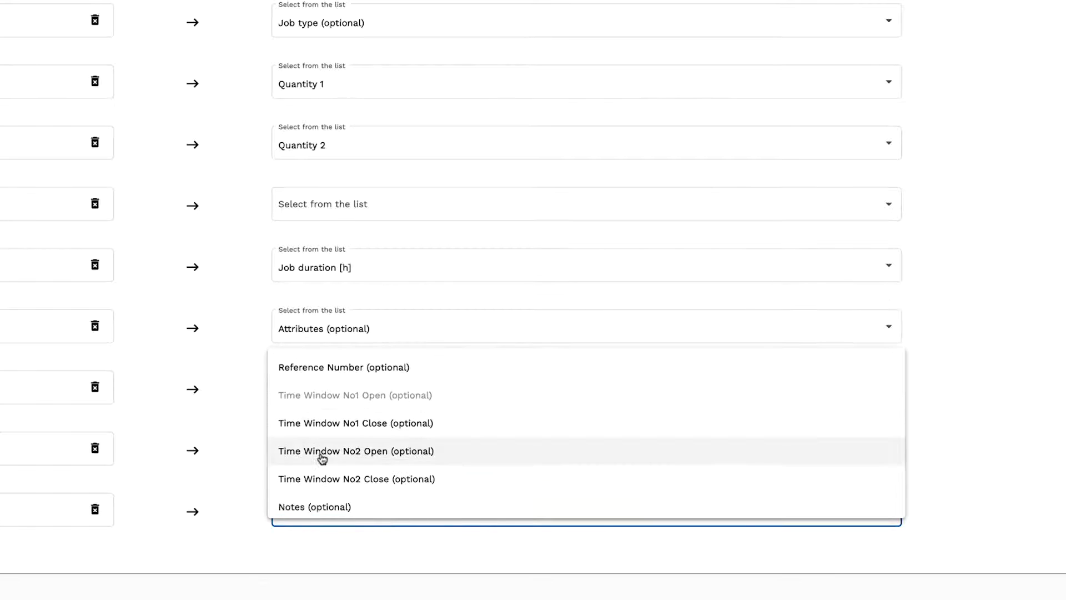
click(323, 425)
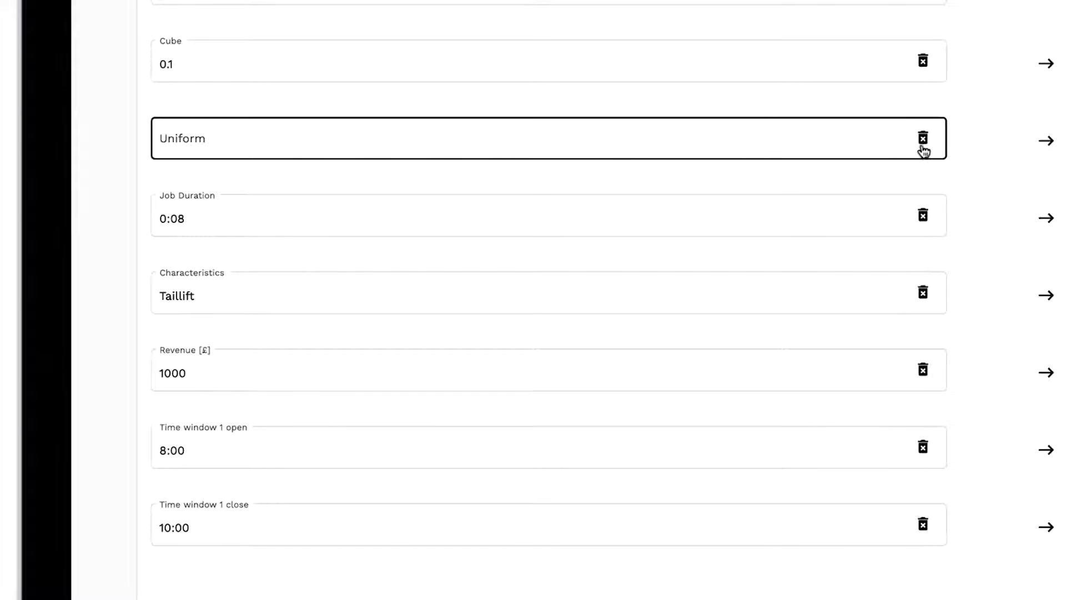
Remove the Uniform column from the mapping and proceed to geocode & review.
click(923, 148)
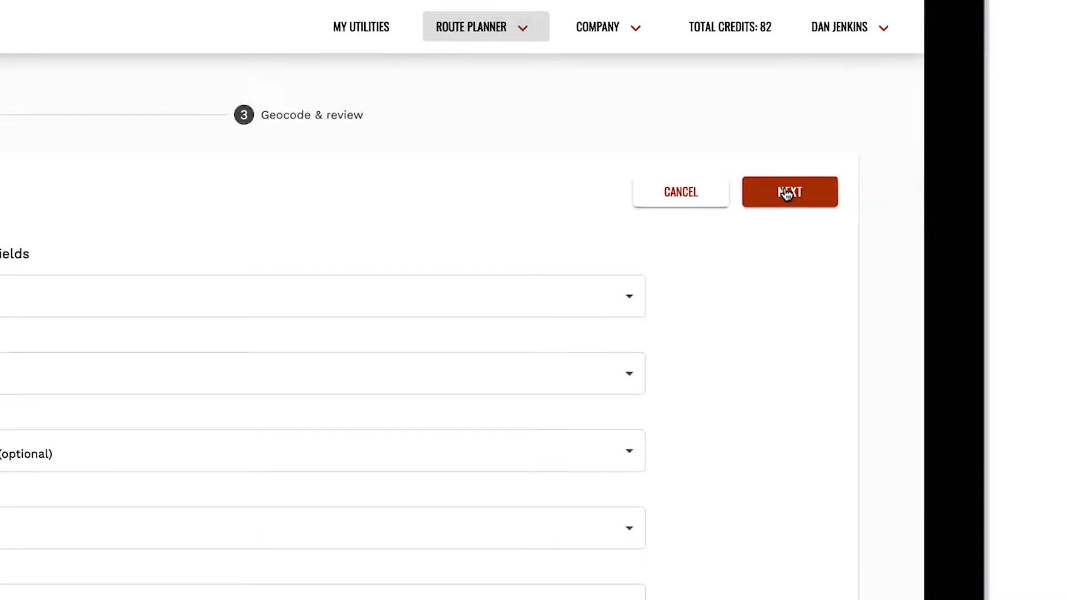
click(786, 192)
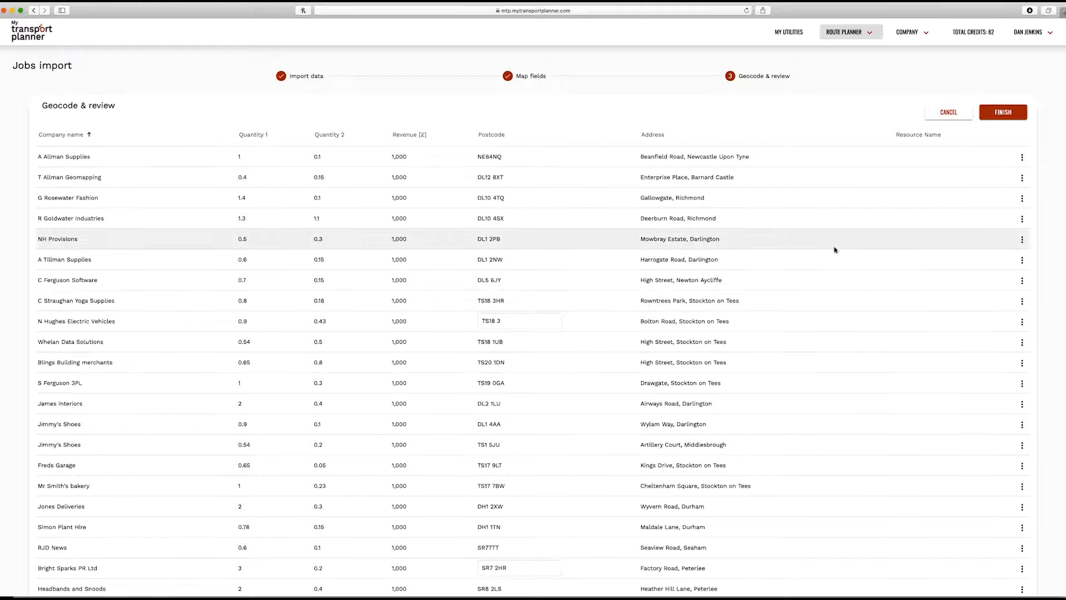
Open the A Allman Supplies job record for editing and save it.
scroll(835, 276, down, 5)
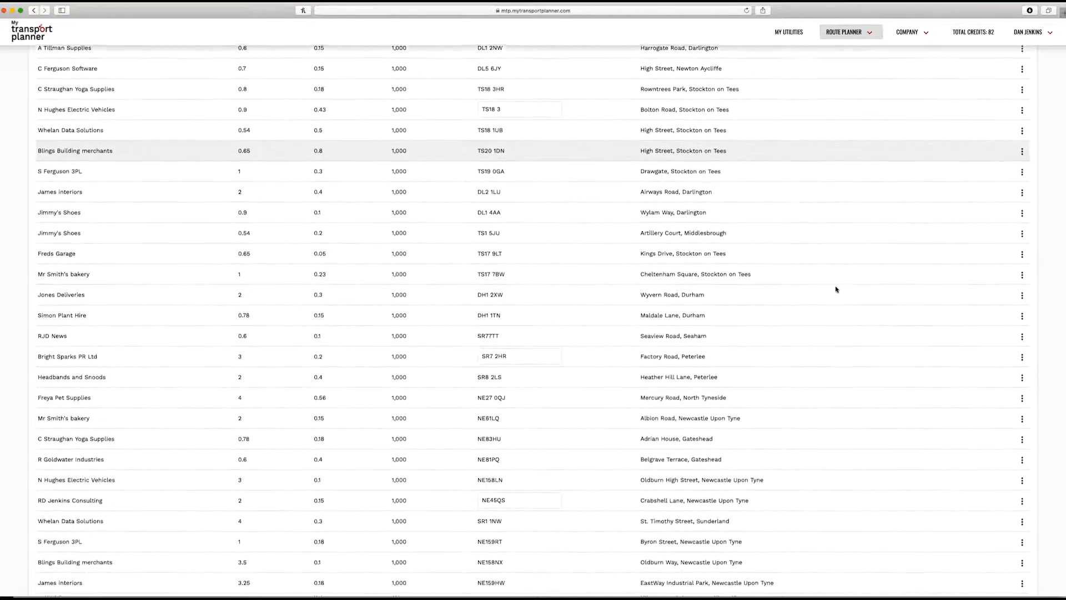
scroll(835, 289, down, 2)
scroll(836, 289, up, 5)
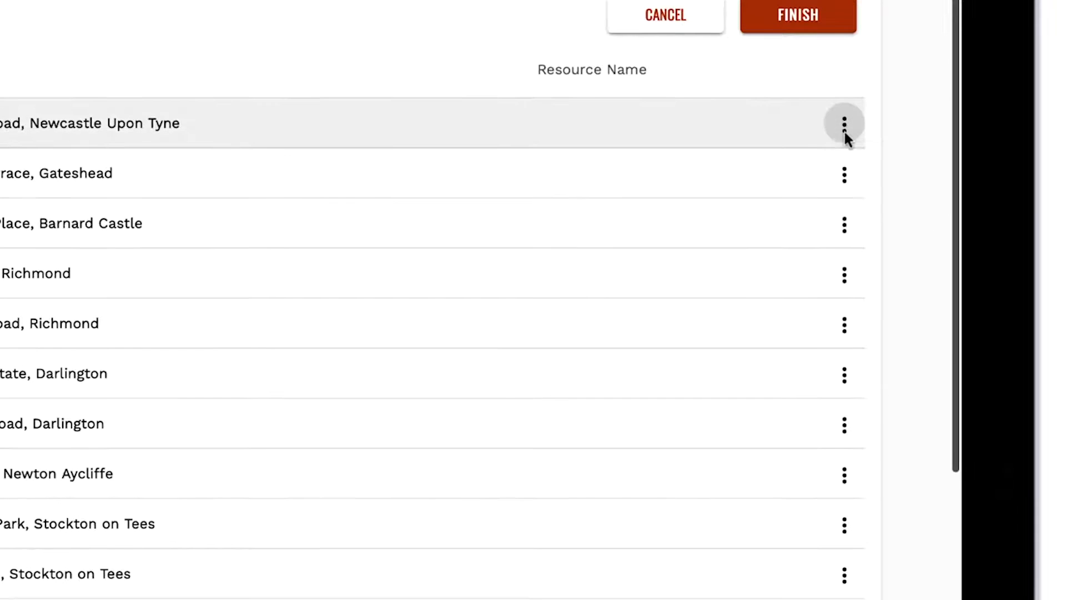
click(844, 130)
click(855, 165)
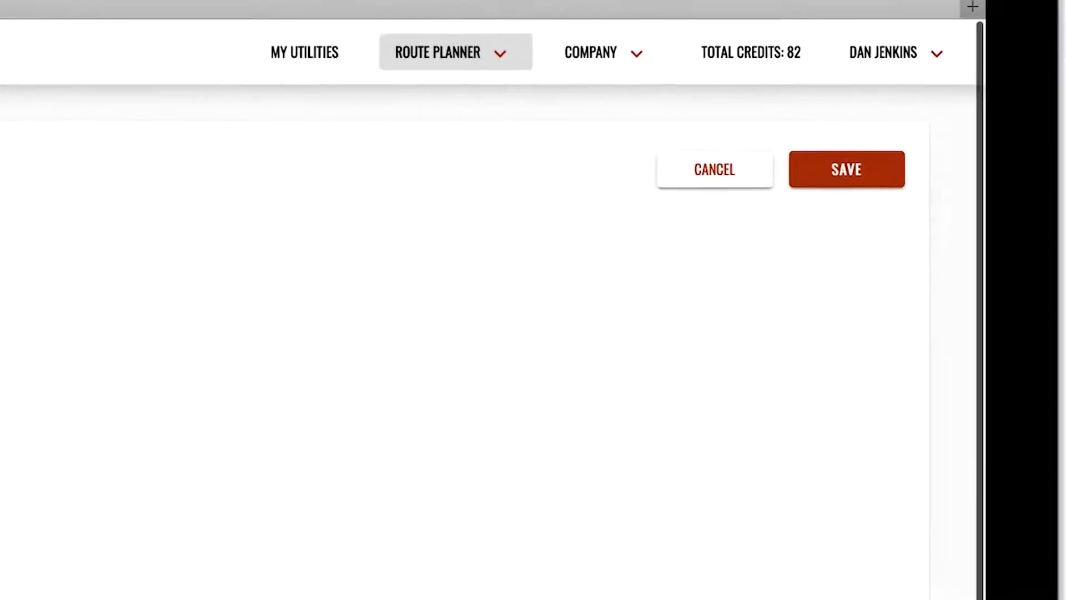
click(836, 179)
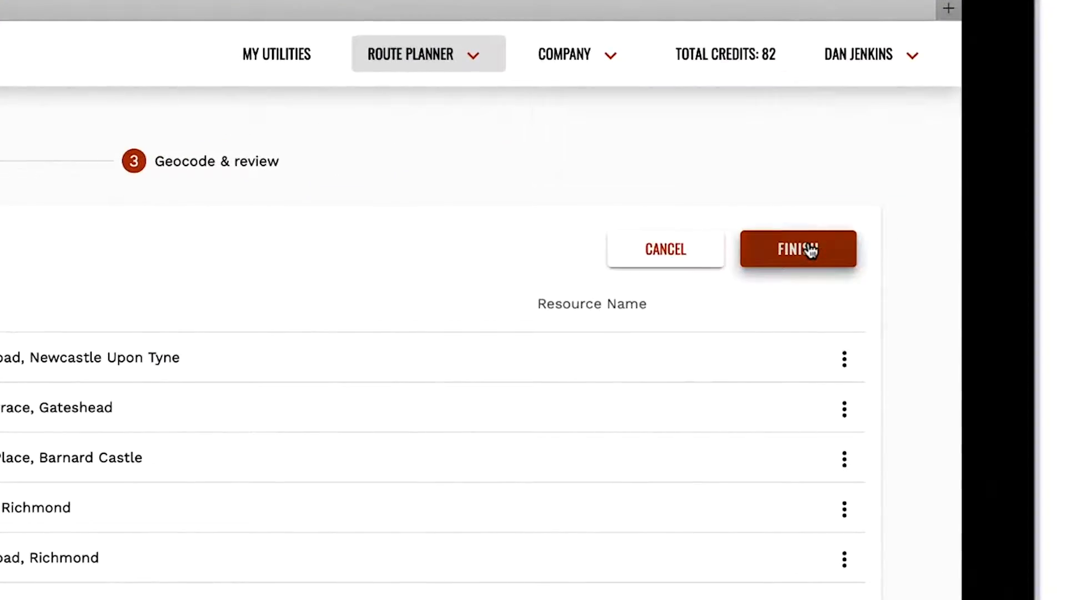
Fix the incomplete postcode of the N Hughes Electric Vehicles job by appending RB.
click(810, 251)
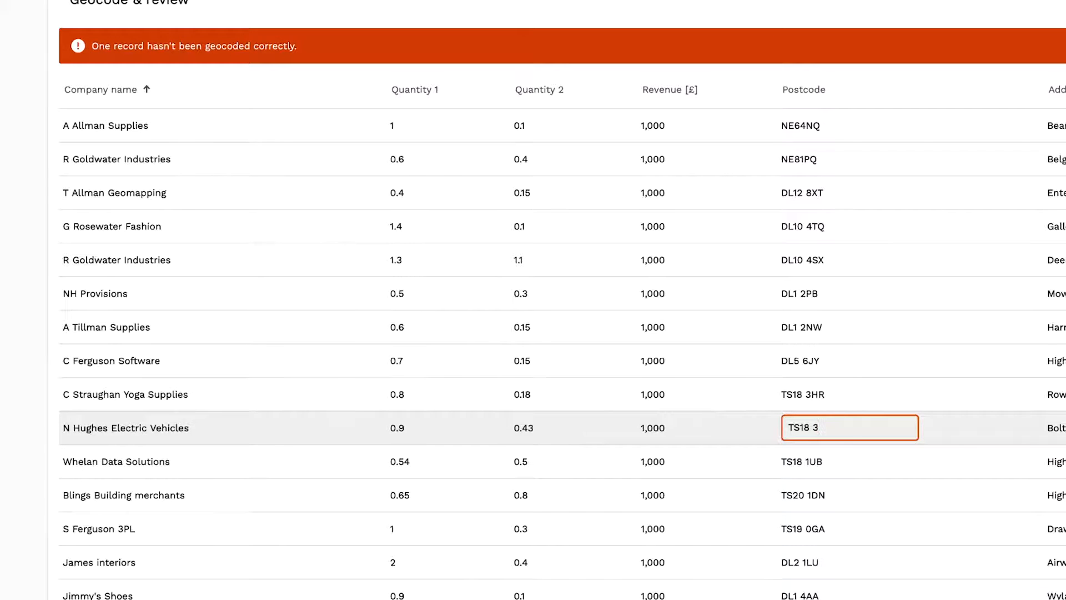
click(919, 428)
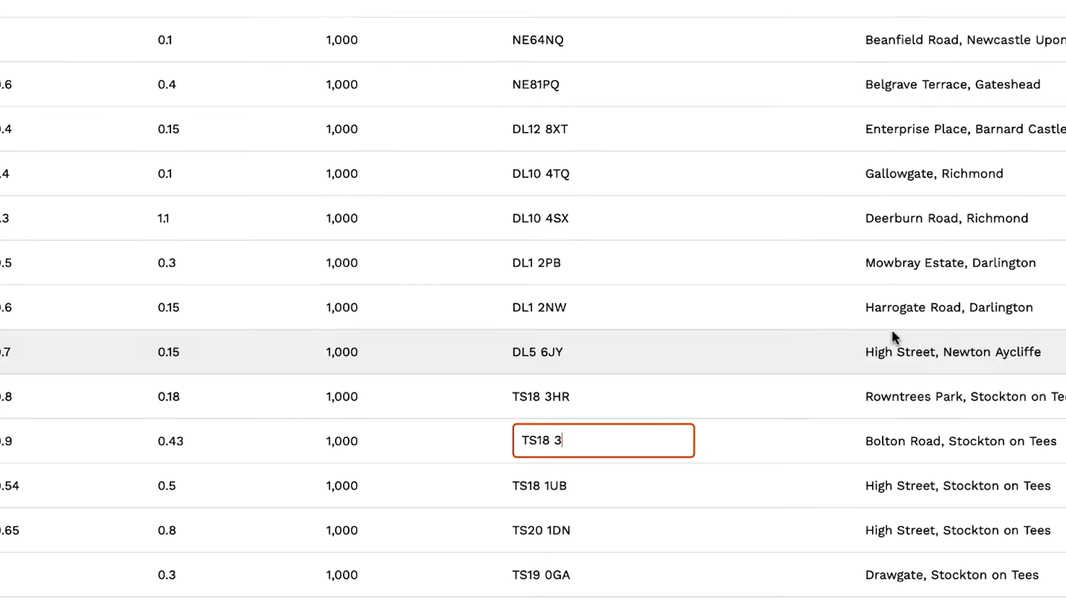
text(RB)
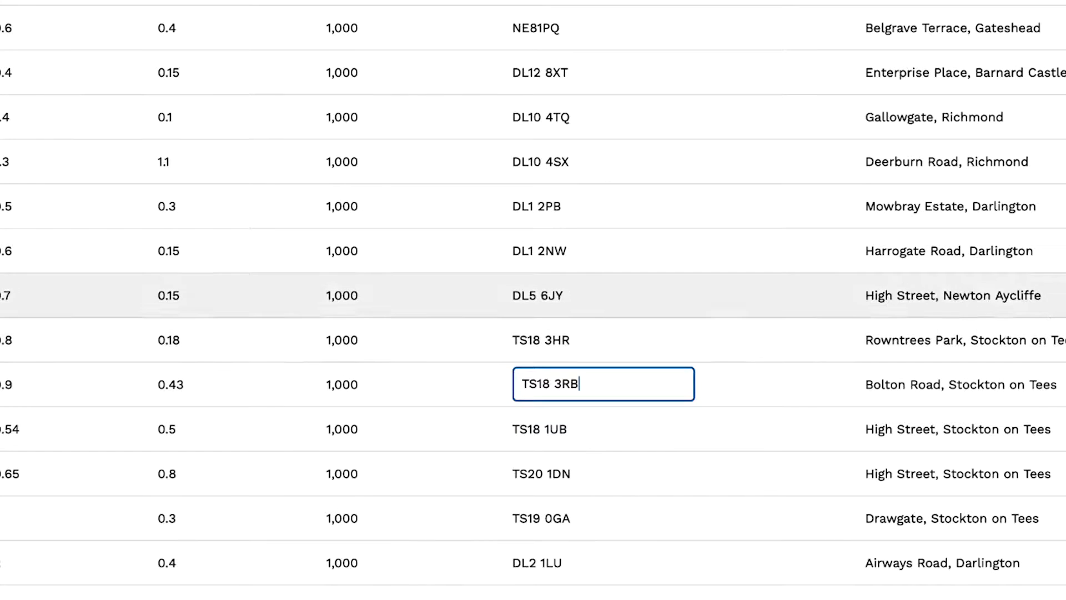
Finish the import and show 100 jobs per page in the jobs list.
click(911, 138)
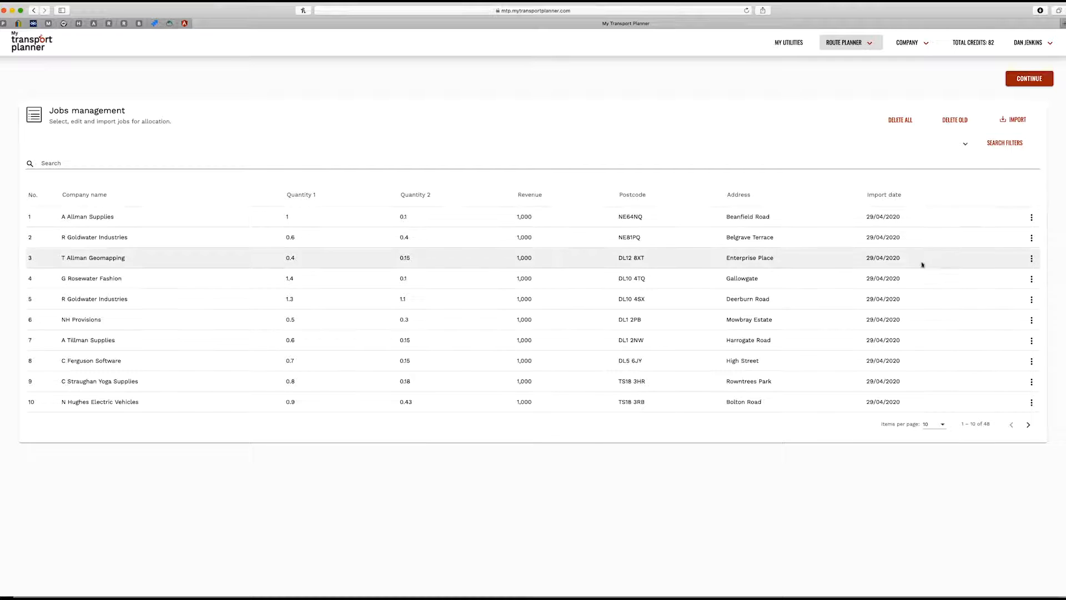
click(943, 427)
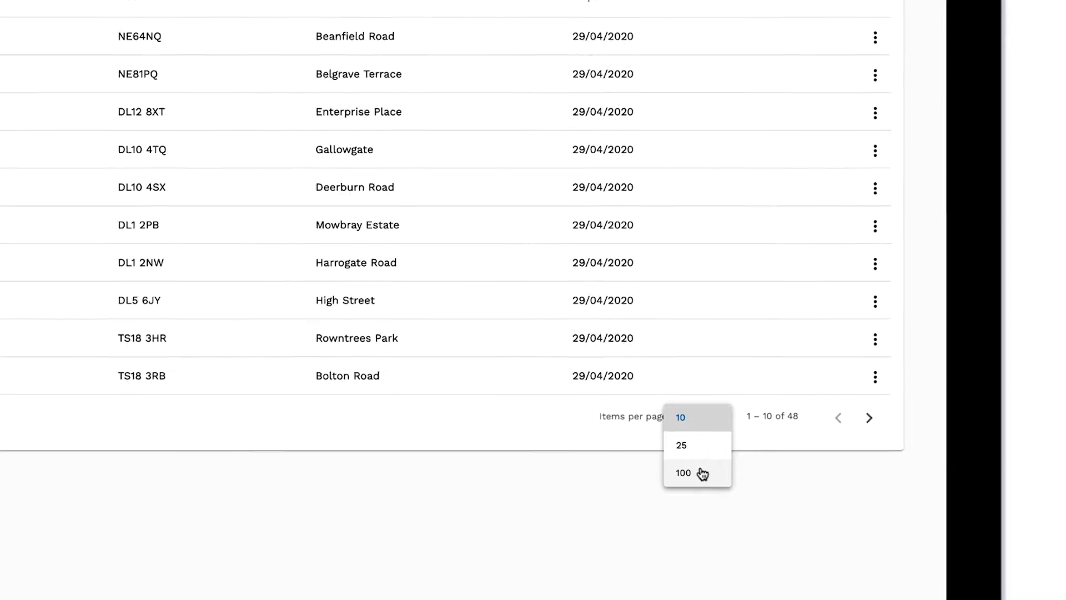
click(702, 473)
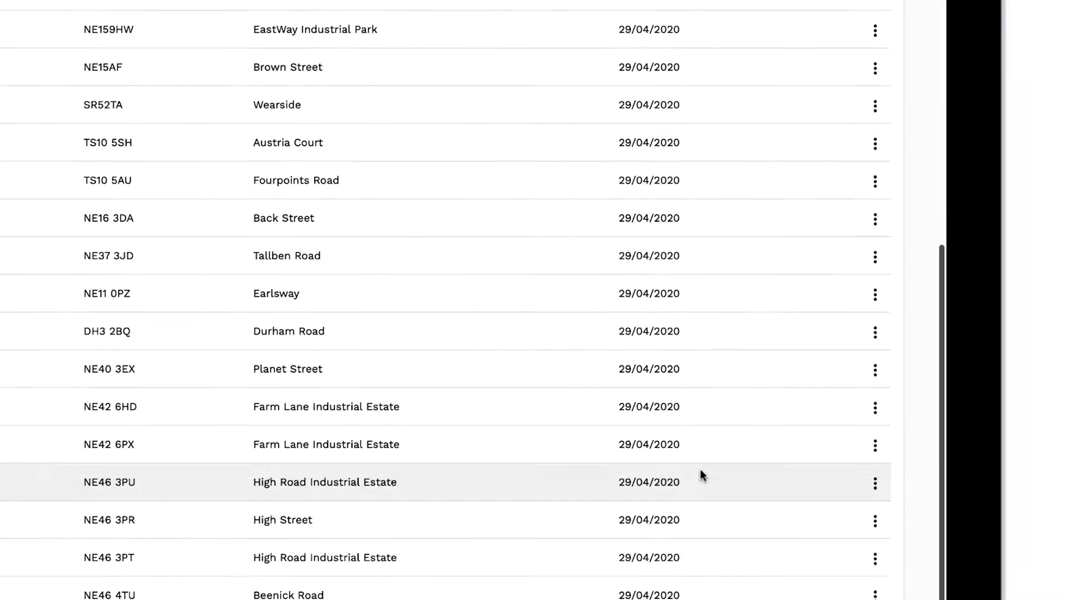
Search the jobs list for Hugh and clear the search again.
scroll(598, 171, up, 5)
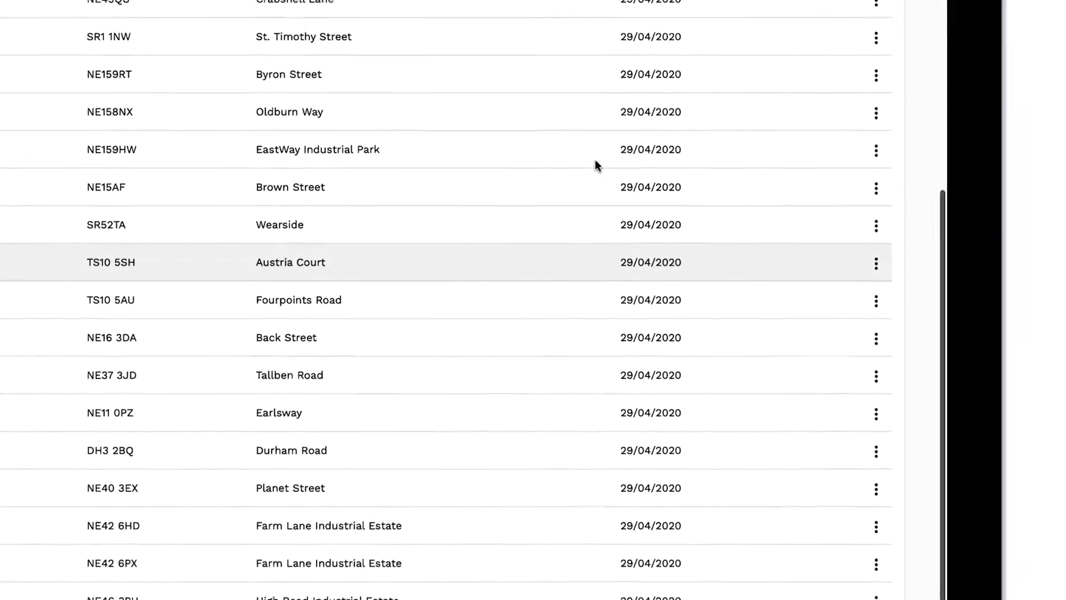
scroll(793, 220, up, 10)
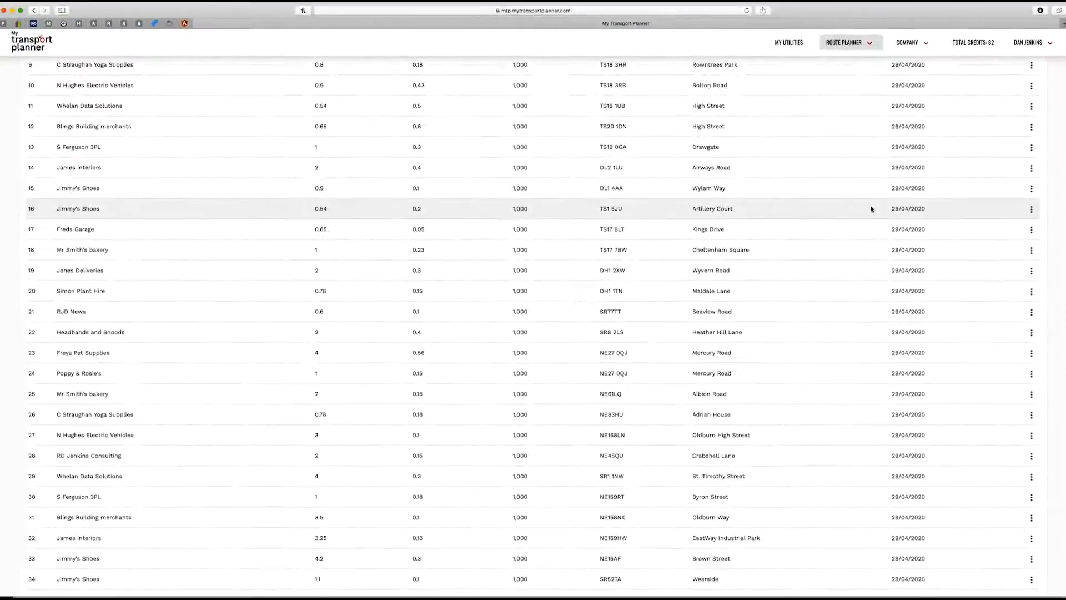
scroll(855, 213, up, 5)
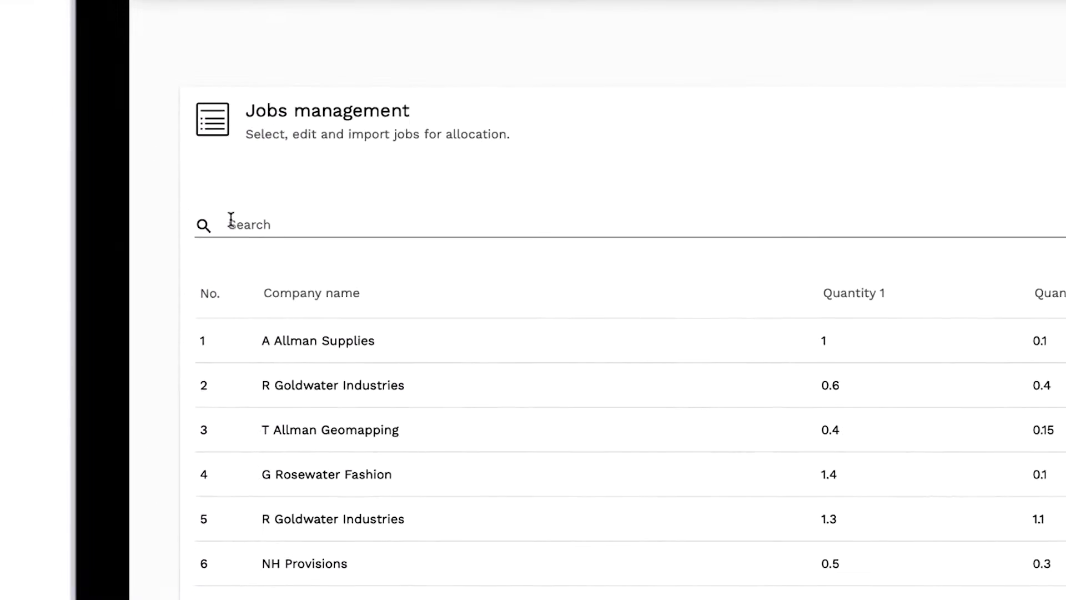
click(230, 220)
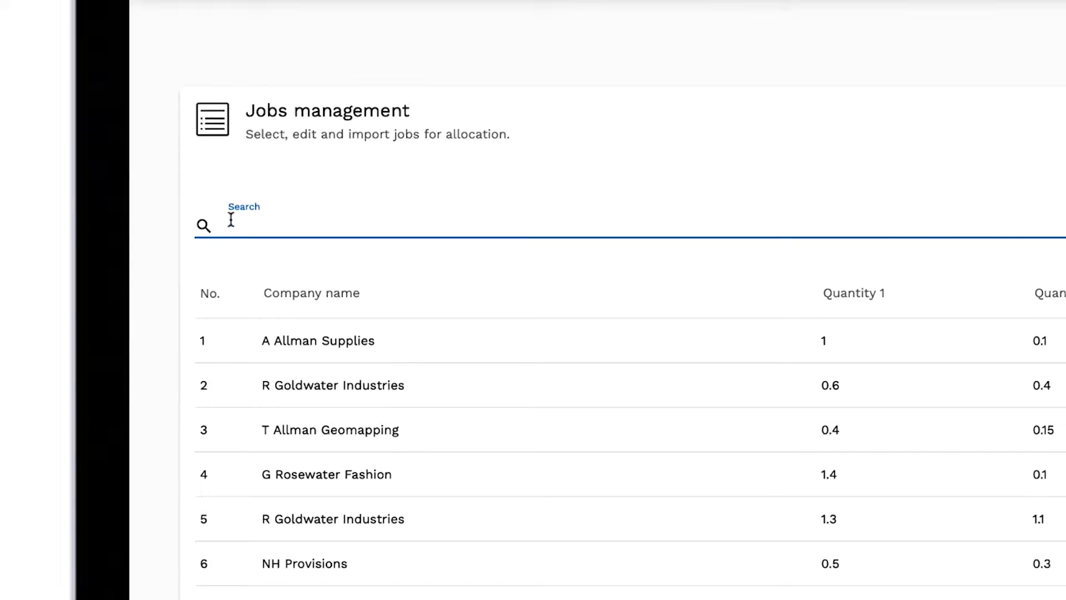
text(Hugh)
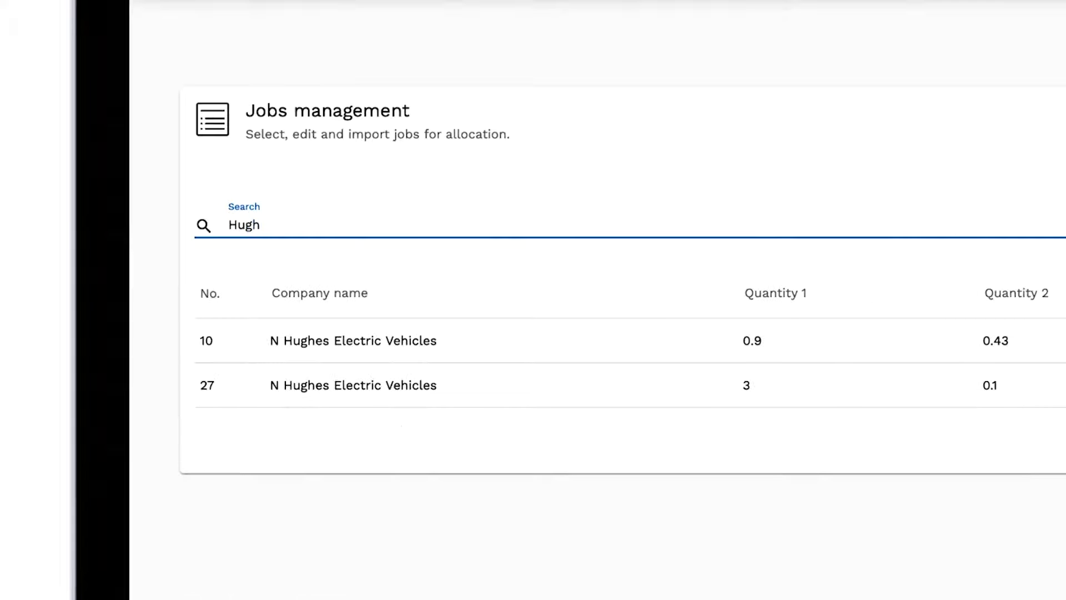
key(BackSpace)
key(BackSpace)
key(BackSpace)
key(BackSpace)
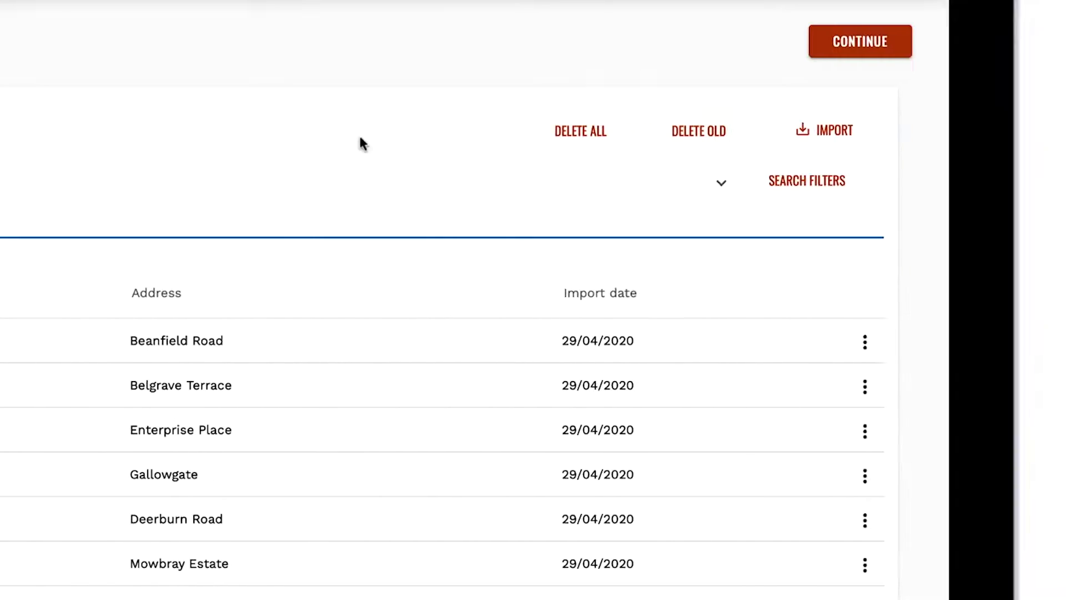
Open the search filters and continue from the jobs management page.
click(988, 184)
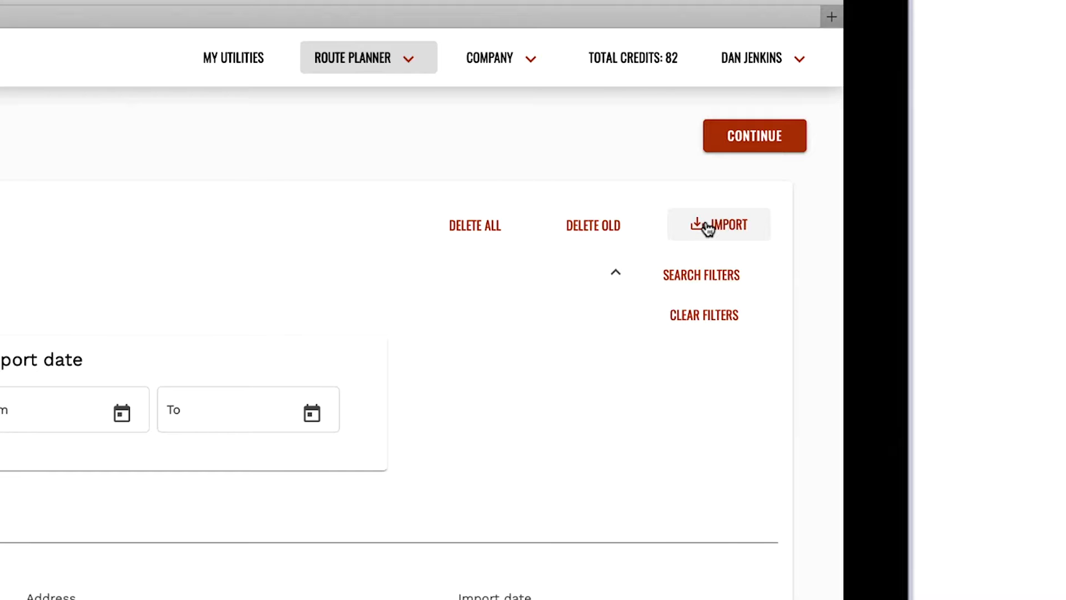
click(753, 137)
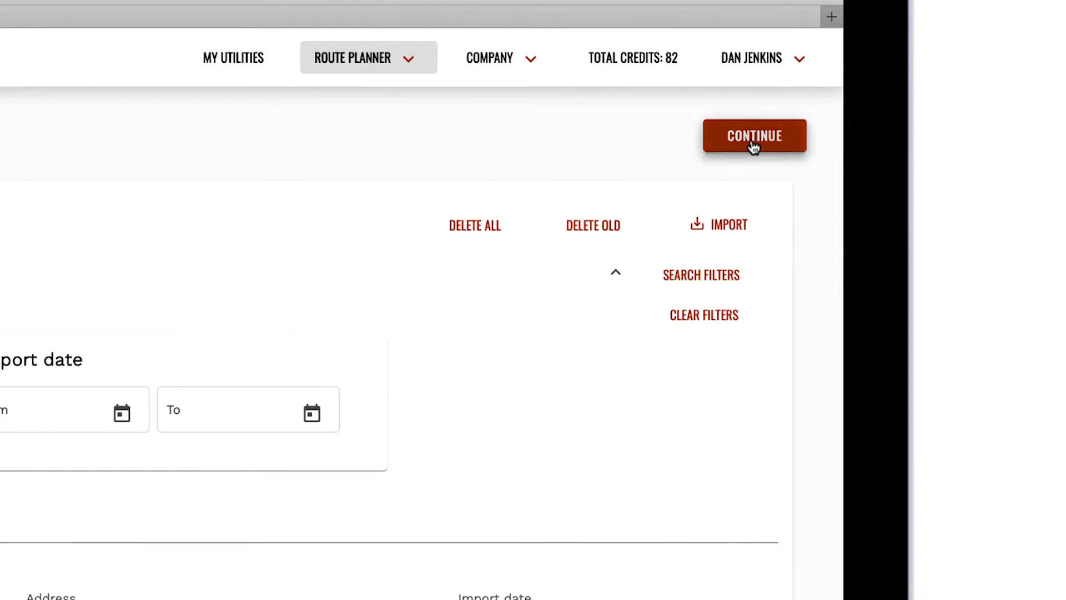